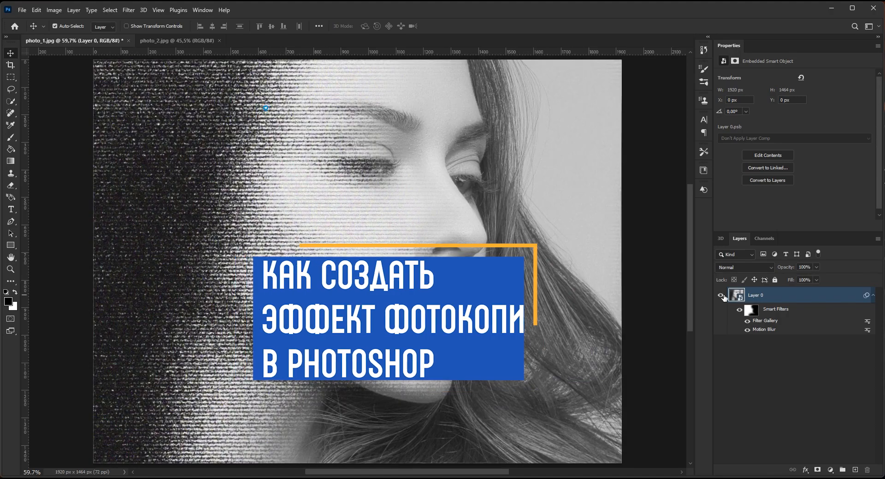
- Compare the finished photo_1.jpg with and without its smart filters
click(740, 310)
click(742, 309)
click(742, 309)
click(741, 309)
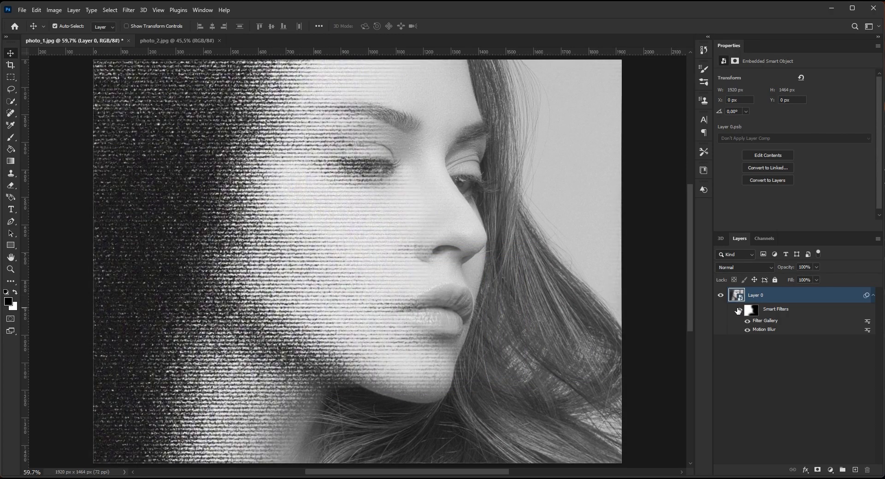
- Desaturate the portrait in photo_2.jpg and convert its Background layer to a smart object
click(176, 42)
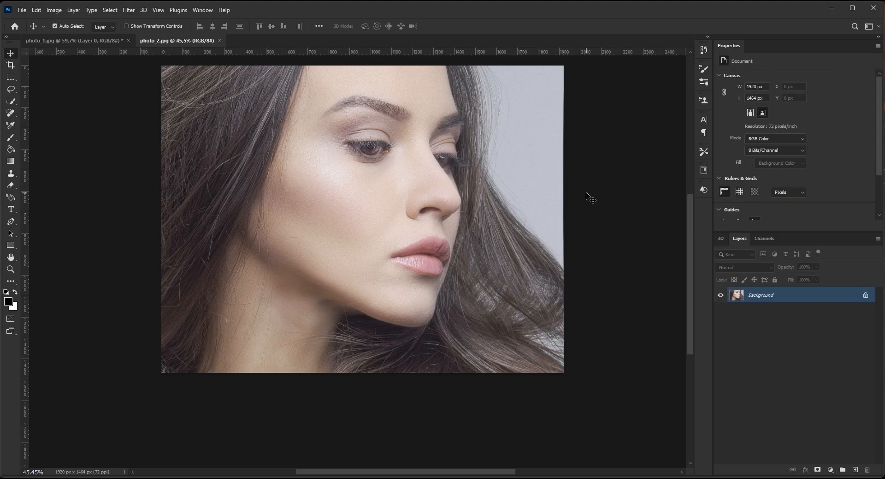
key(ctrl+shift+u)
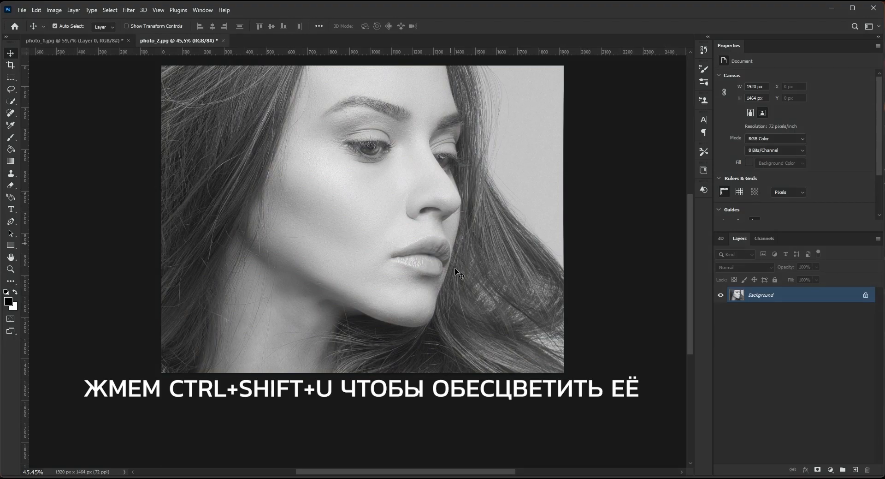
right_click(819, 296)
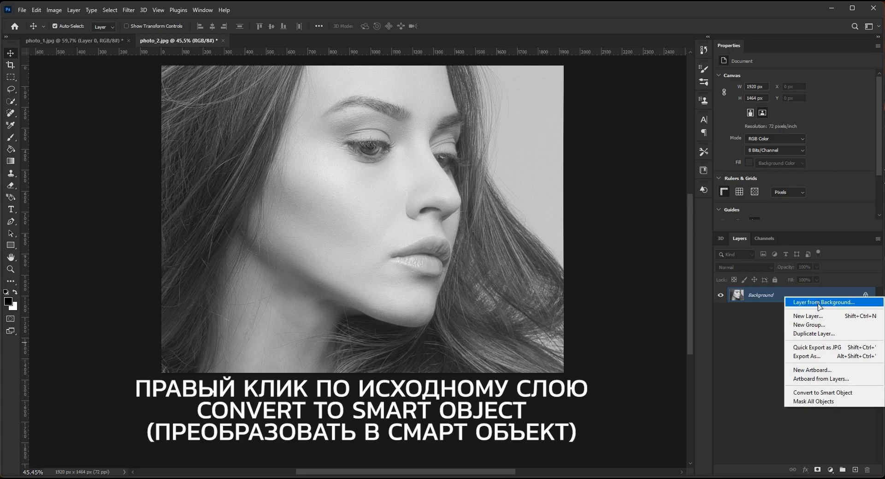
click(861, 395)
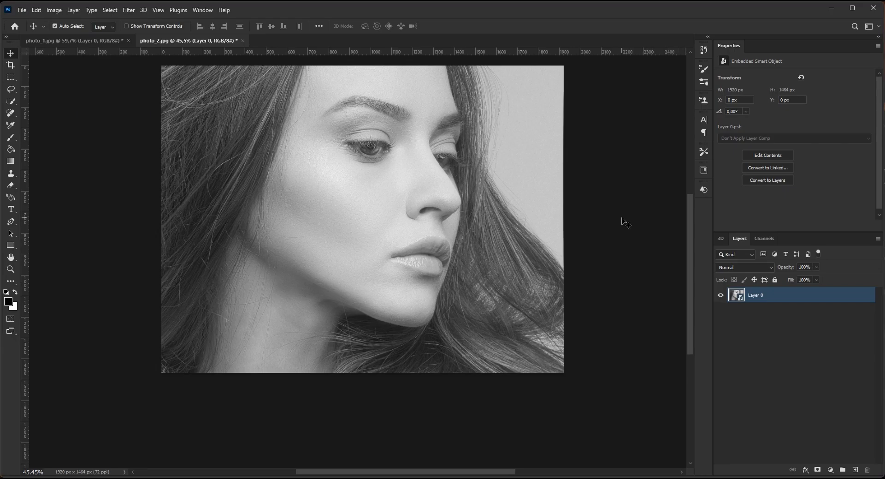
- Apply a Motion Blur smart filter to the portrait with a 0° angle and a 300-pixel distance
click(129, 10)
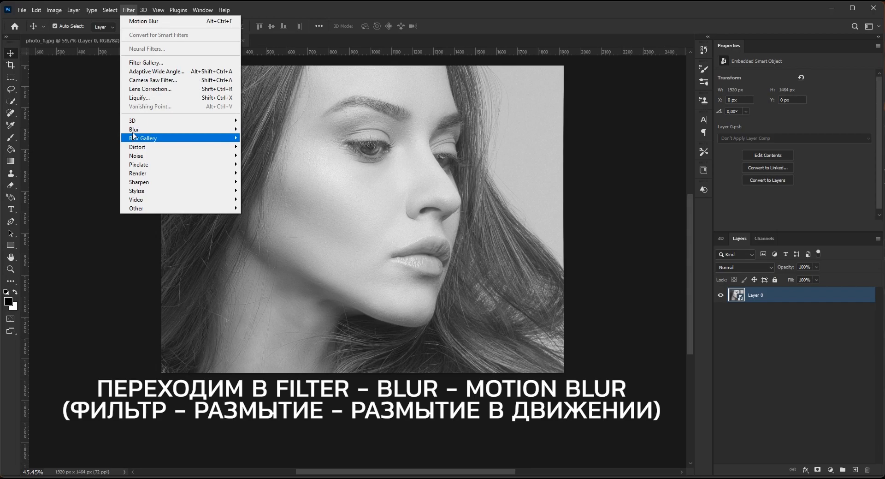
mouse_move(146, 131)
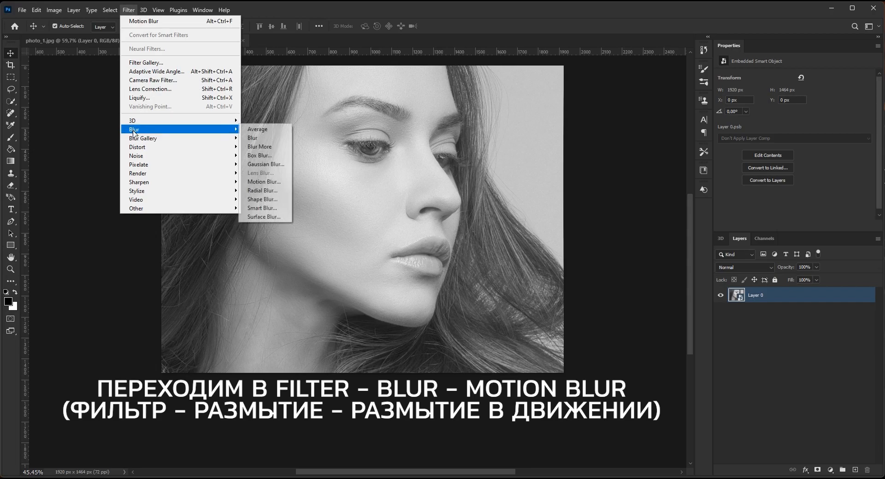
click(279, 182)
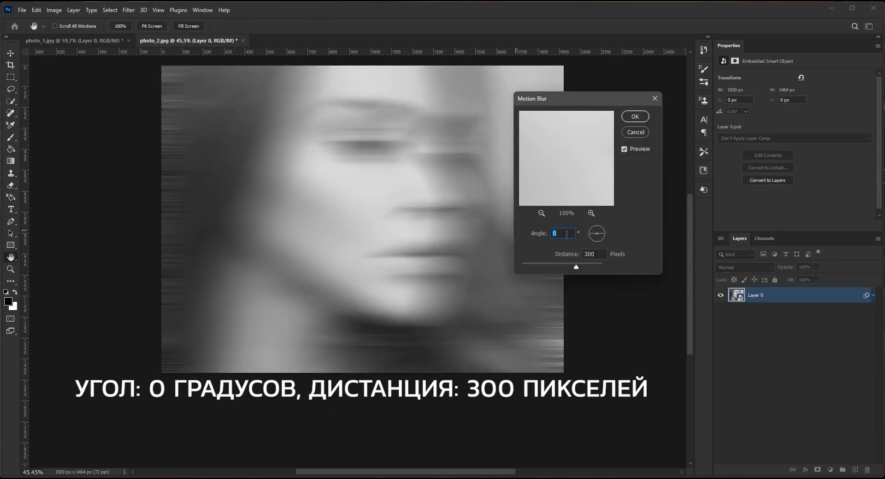
click(563, 233)
click(630, 117)
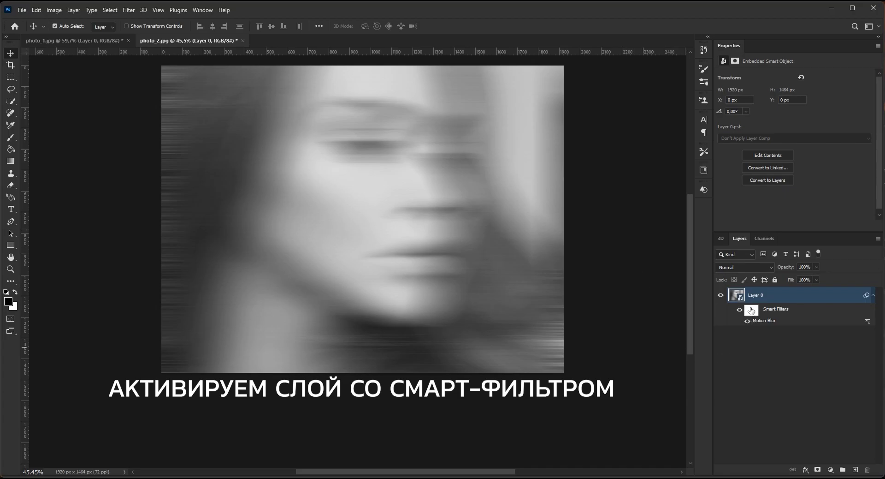
- Target the smart filter mask and set up a Soft Round brush at 700 px with 0% hardness
click(751, 312)
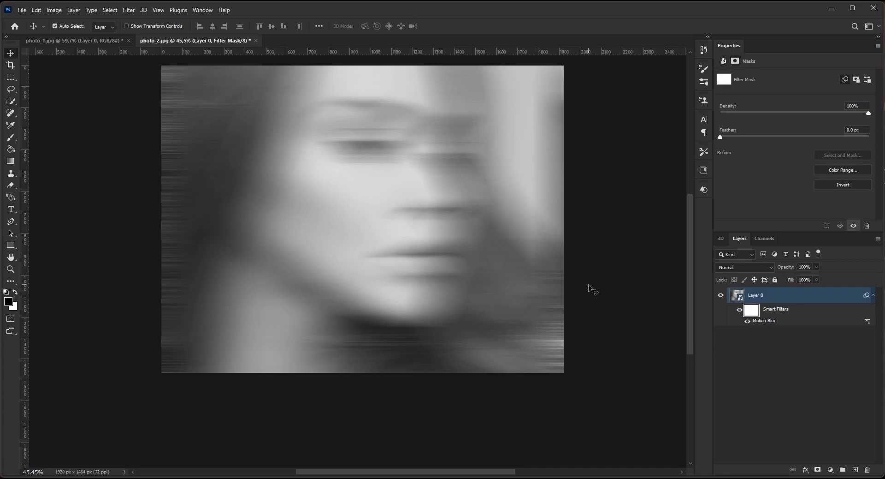
drag(10, 137, 54, 141)
click(69, 26)
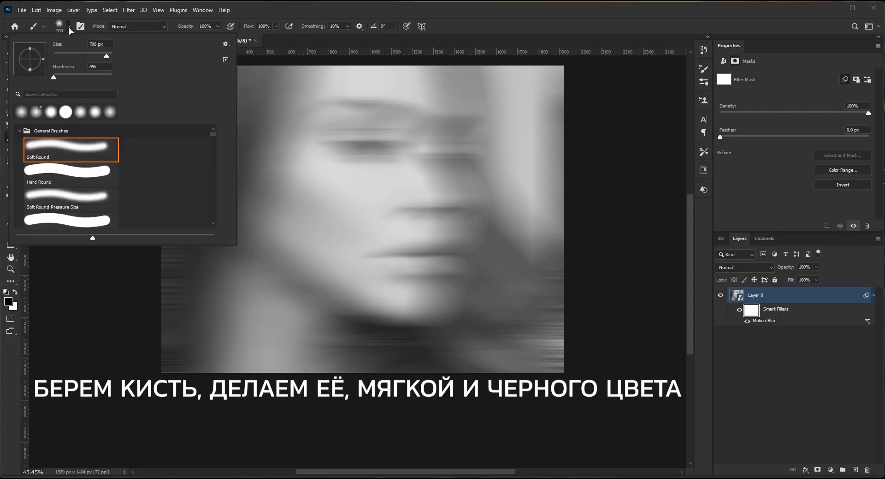
drag(54, 77, 41, 78)
click(259, 13)
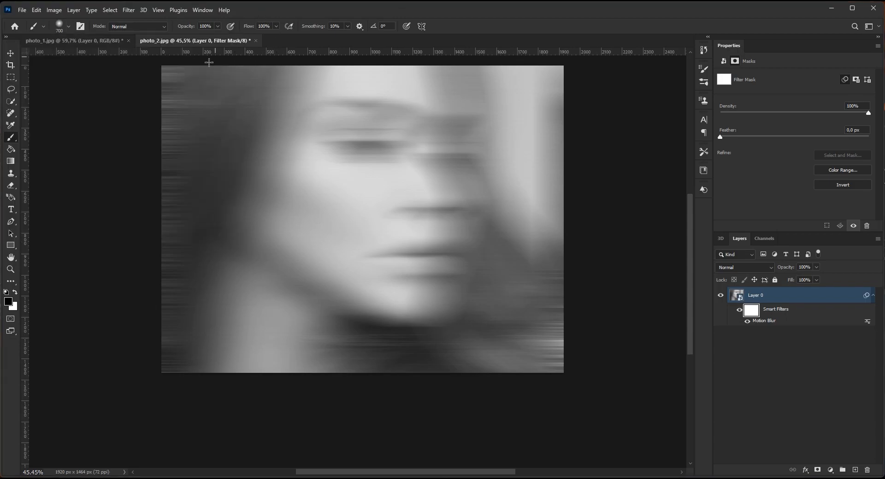
- Paint black (000000) on the filter mask to remove the blur from the front of the face and the hair beside it
click(9, 301)
drag(498, 166, 405, 237)
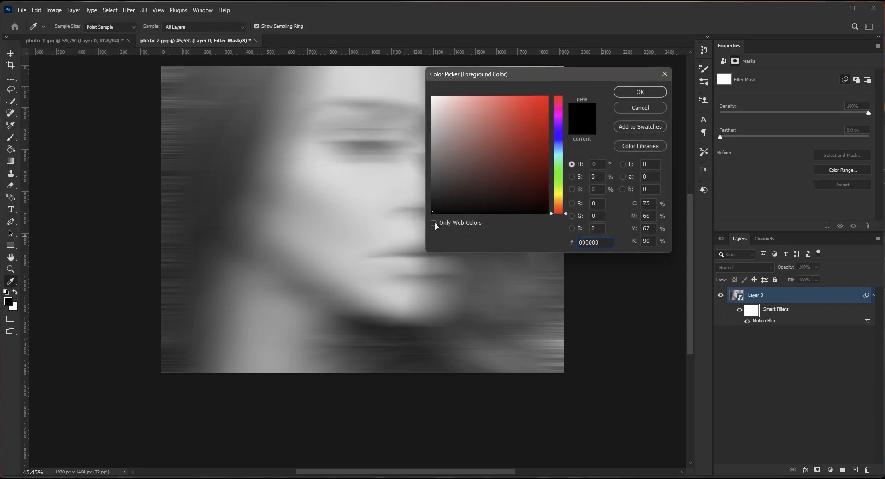
click(626, 93)
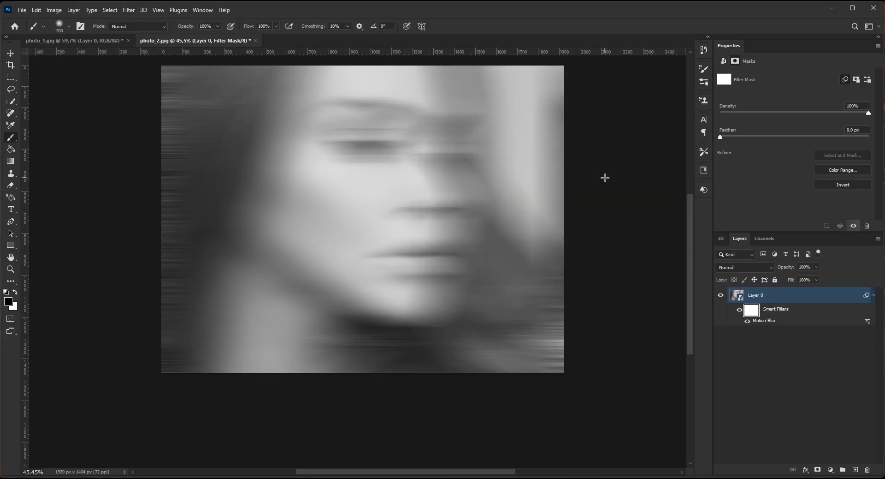
mouse_move(558, 86)
mouse_down()
mouse_move(406, 82)
mouse_move(519, 90)
mouse_move(566, 112)
mouse_move(474, 140)
mouse_move(496, 149)
mouse_move(466, 157)
mouse_move(520, 169)
mouse_move(480, 187)
mouse_move(518, 197)
mouse_move(469, 236)
mouse_move(596, 272)
mouse_move(497, 282)
mouse_move(534, 296)
mouse_move(500, 357)
mouse_move(490, 333)
mouse_move(440, 318)
mouse_move(472, 300)
mouse_move(502, 367)
mouse_move(412, 385)
mouse_move(348, 378)
mouse_move(319, 390)
mouse_move(437, 389)
mouse_move(532, 345)
mouse_move(553, 308)
mouse_move(553, 234)
mouse_up()
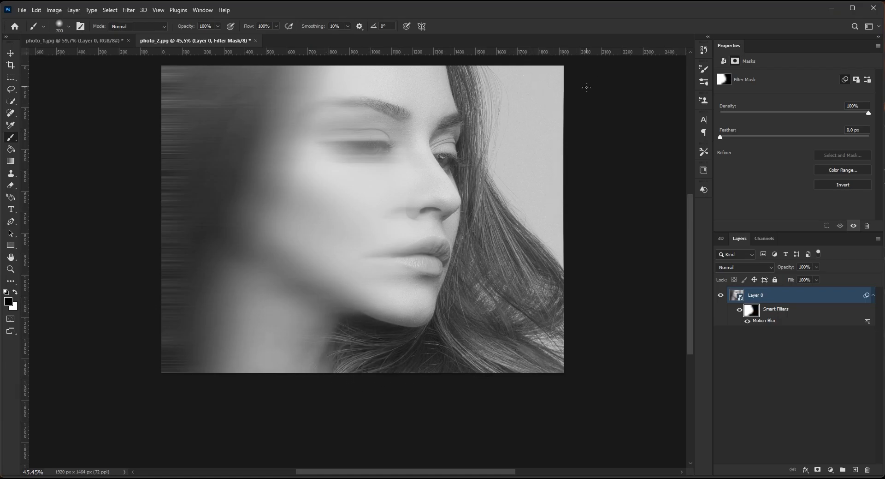
click(10, 53)
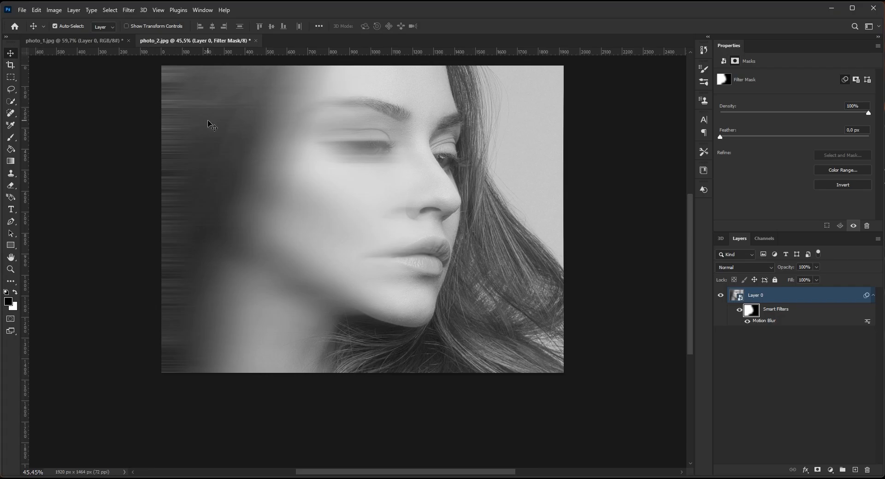
- Open the Filter Gallery on Layer 0 and choose the Graphic Pen filter from the Sketch category
click(738, 295)
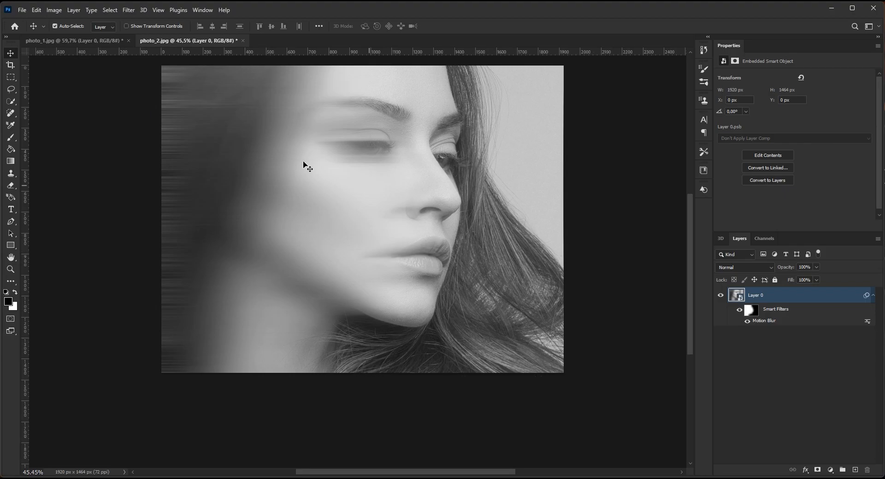
click(125, 11)
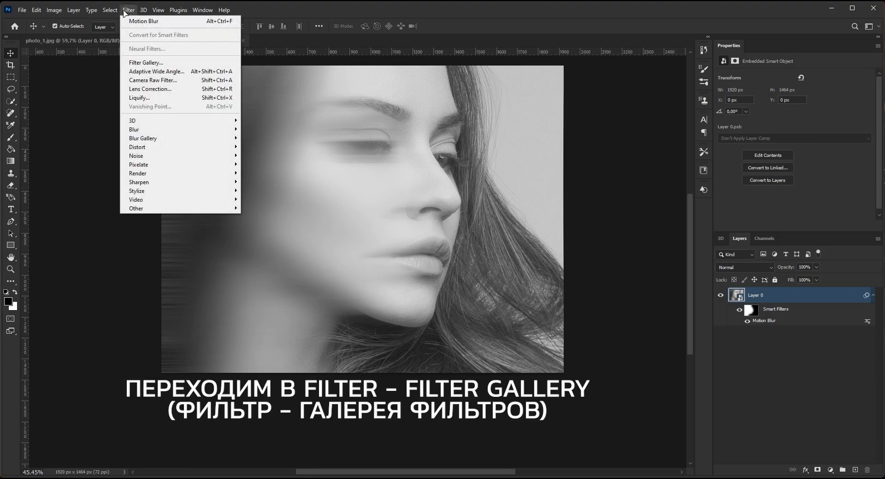
click(134, 62)
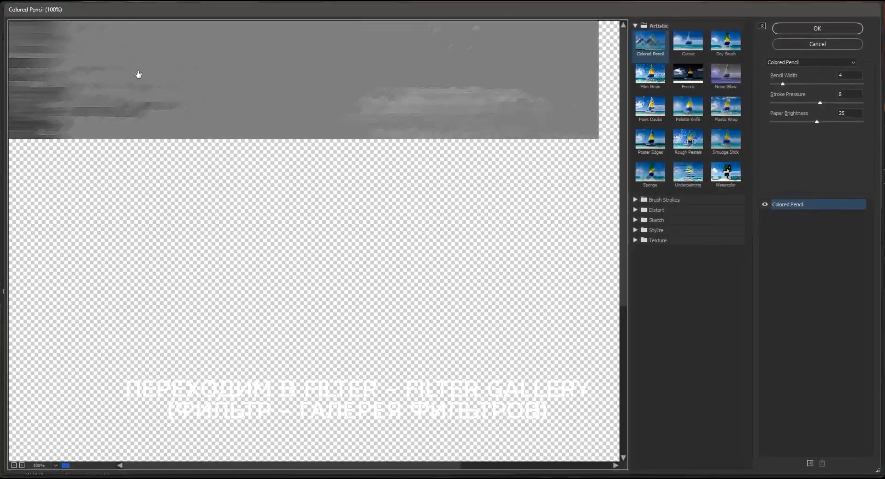
click(15, 465)
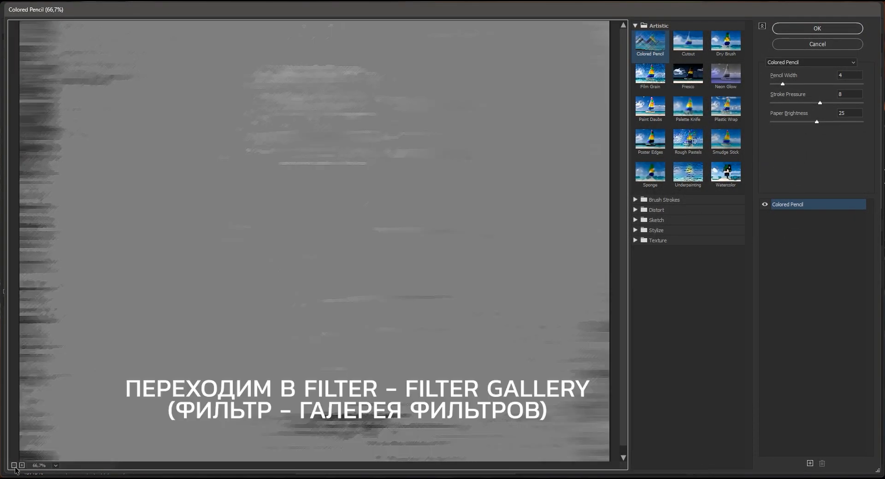
click(15, 466)
click(14, 466)
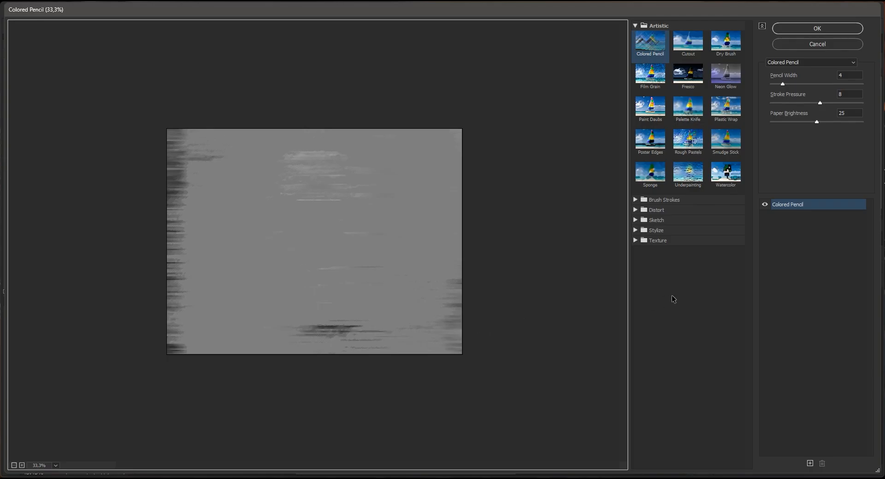
click(635, 25)
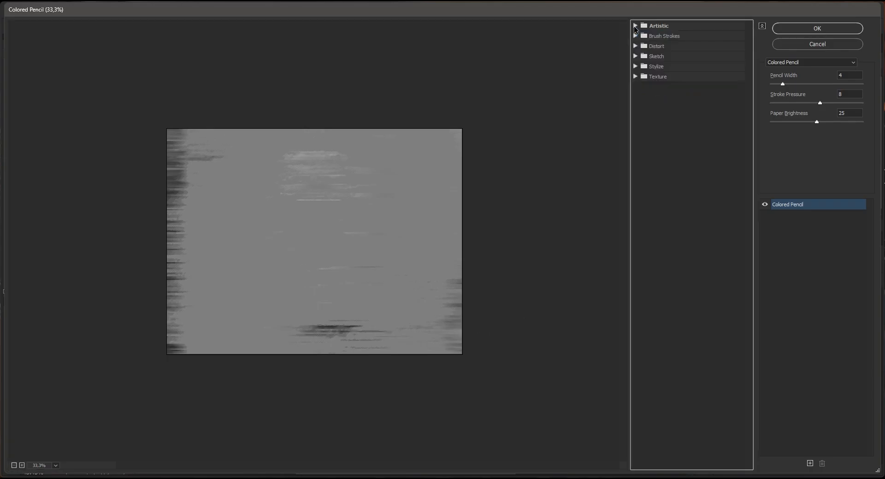
click(635, 56)
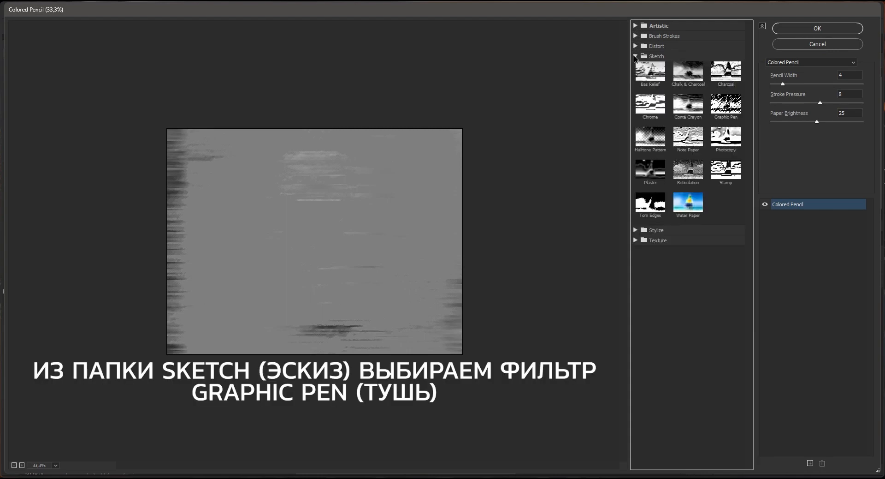
click(726, 104)
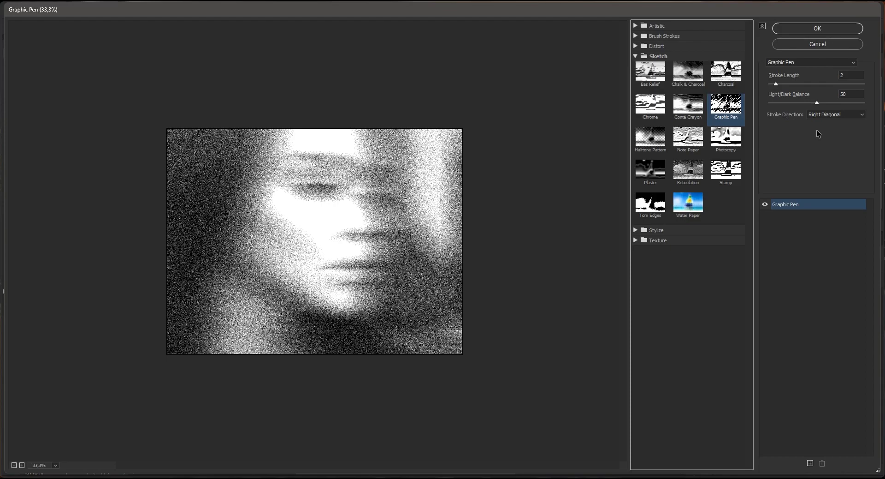
- Configure Graphic Pen with stroke length 2, light/dark balance 50 and Right Diagonal stroke direction
click(846, 76)
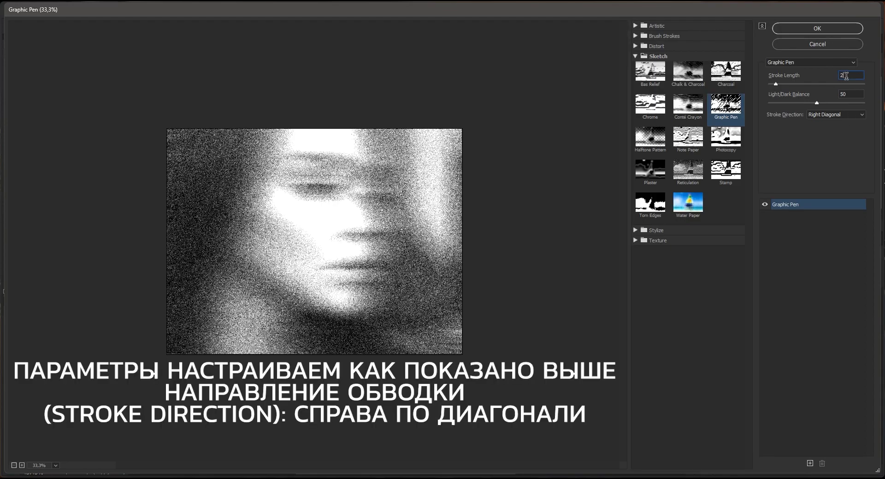
click(853, 102)
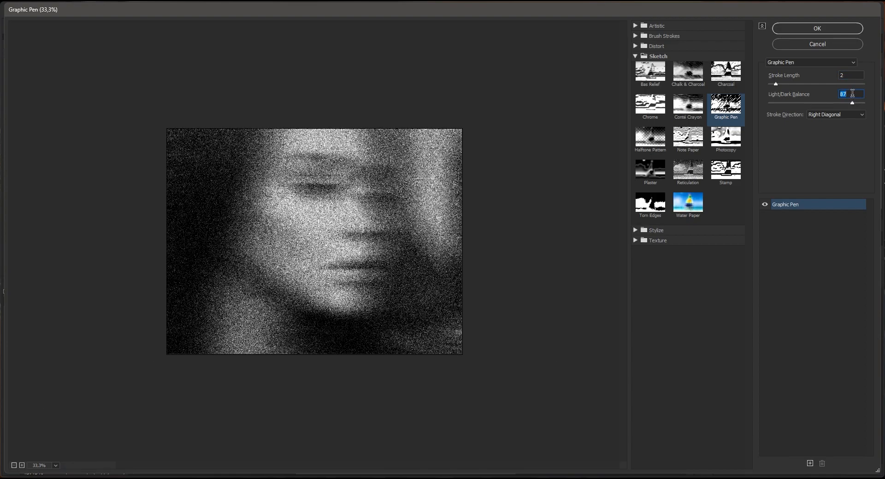
drag(853, 104, 817, 103)
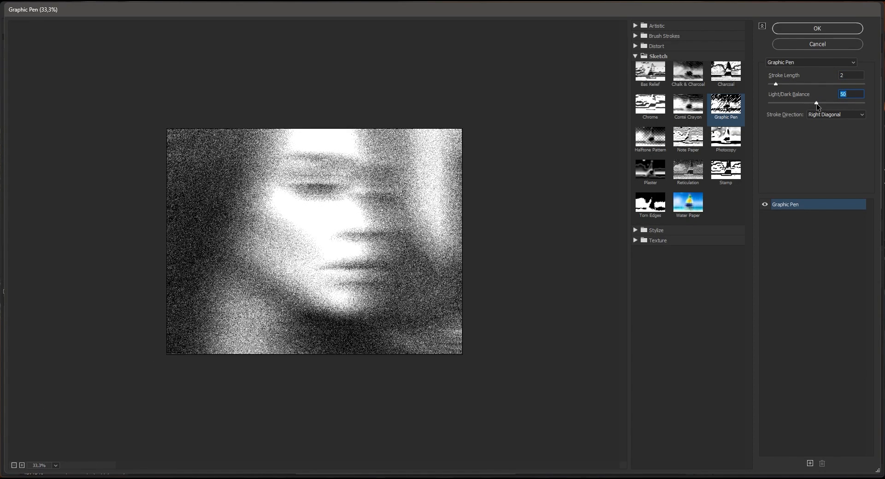
click(825, 114)
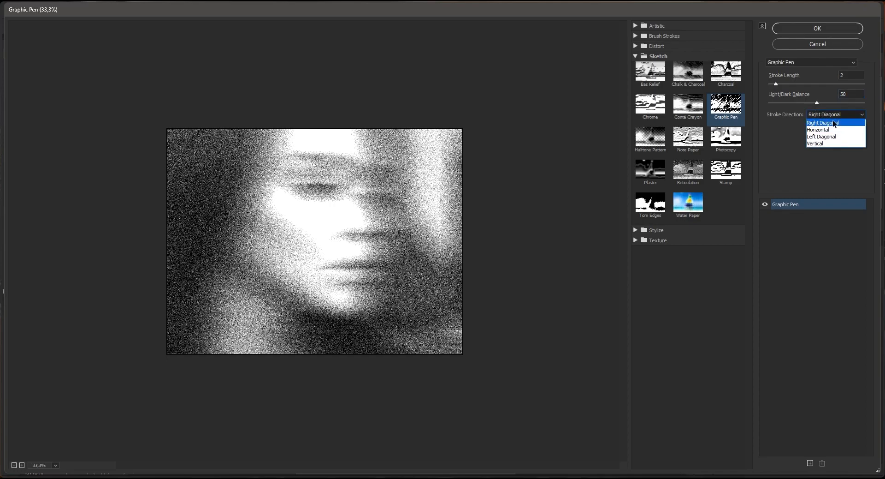
click(818, 124)
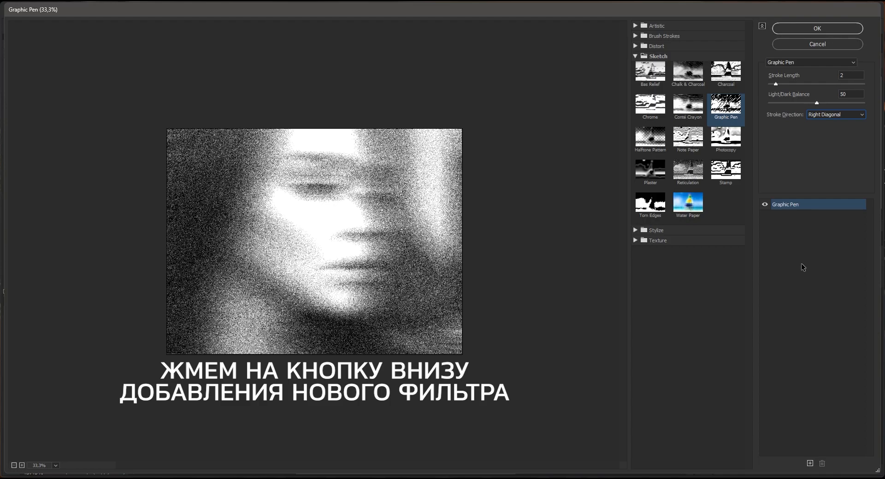
- Add a Halftone Pattern effect above Graphic Pen with the Line pattern type, size 3 and contrast 20
click(810, 463)
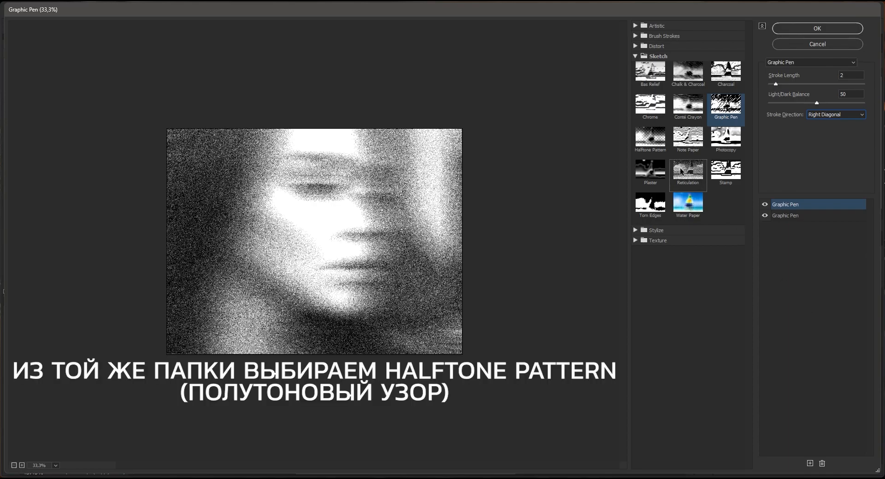
click(657, 148)
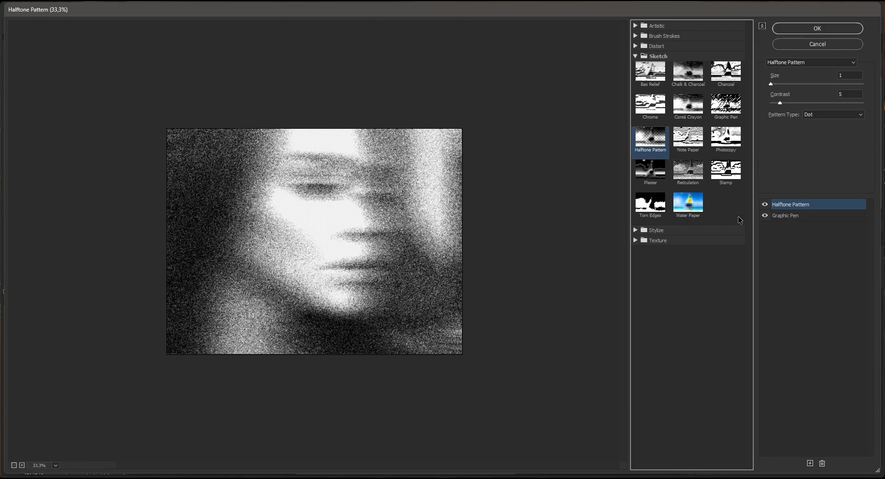
click(827, 114)
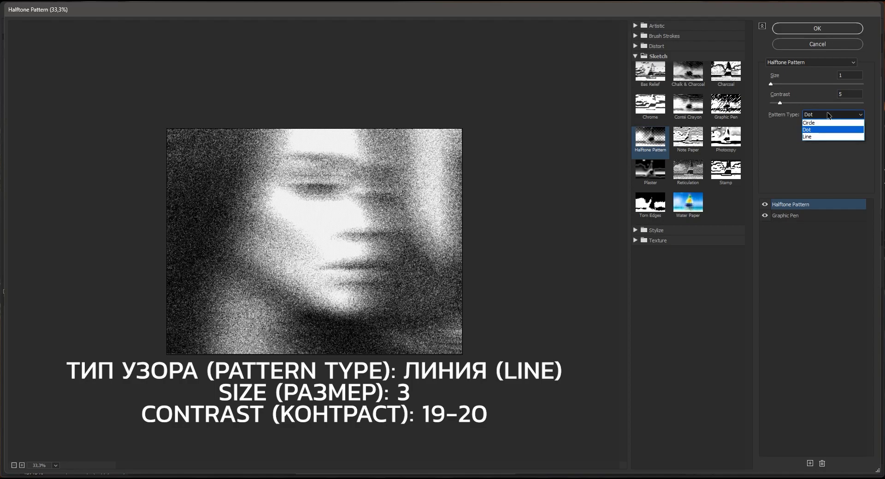
click(823, 136)
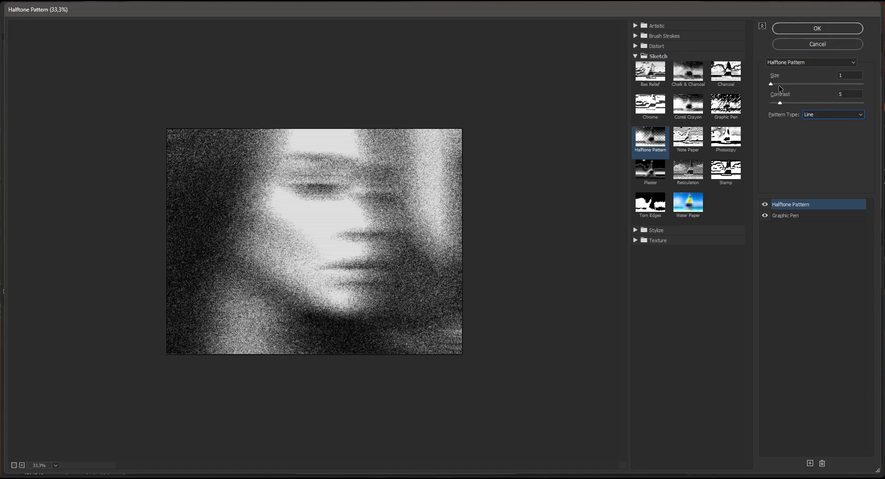
drag(772, 85, 789, 85)
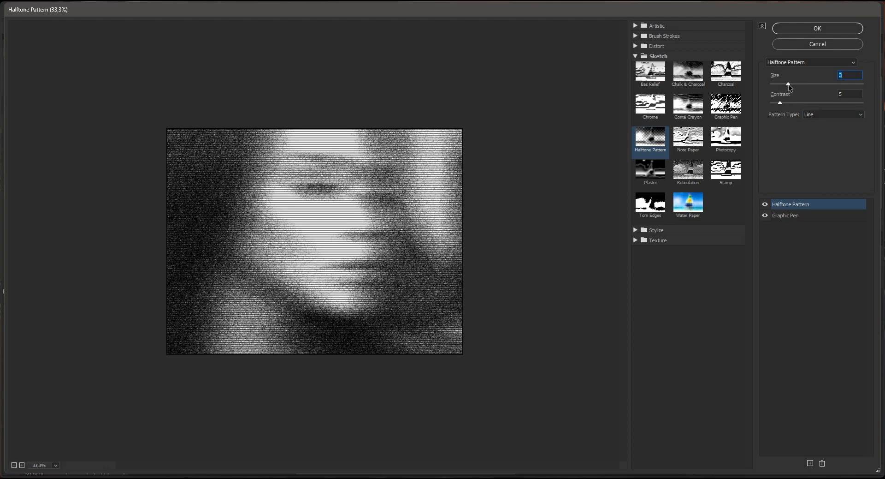
drag(780, 103, 810, 102)
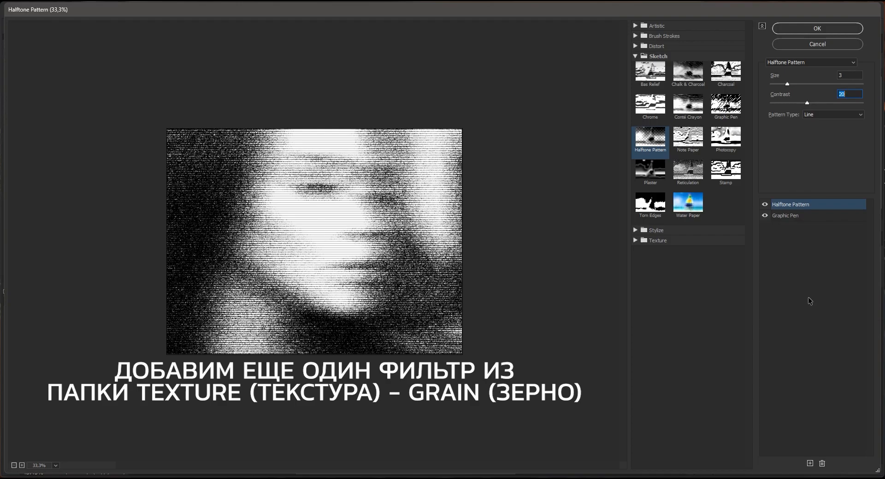
- Add a Grain effect from the Texture category above Halftone Pattern in the filter stack
click(810, 464)
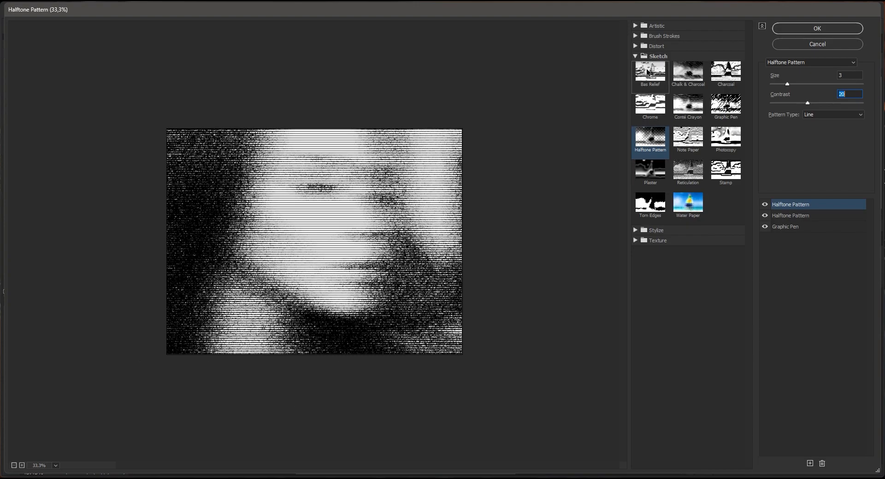
click(640, 56)
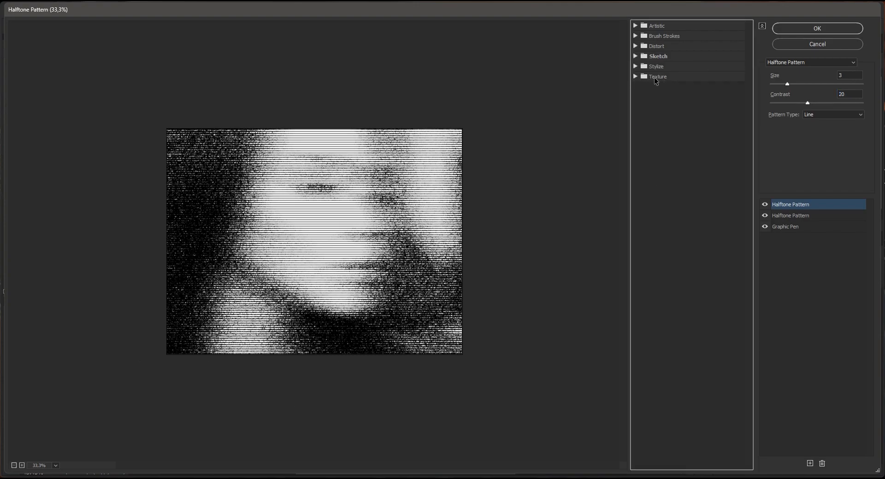
click(636, 77)
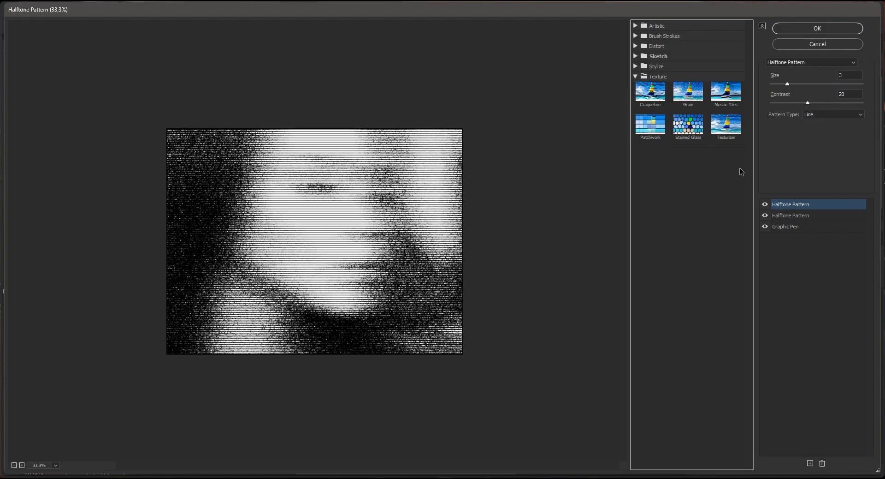
click(679, 92)
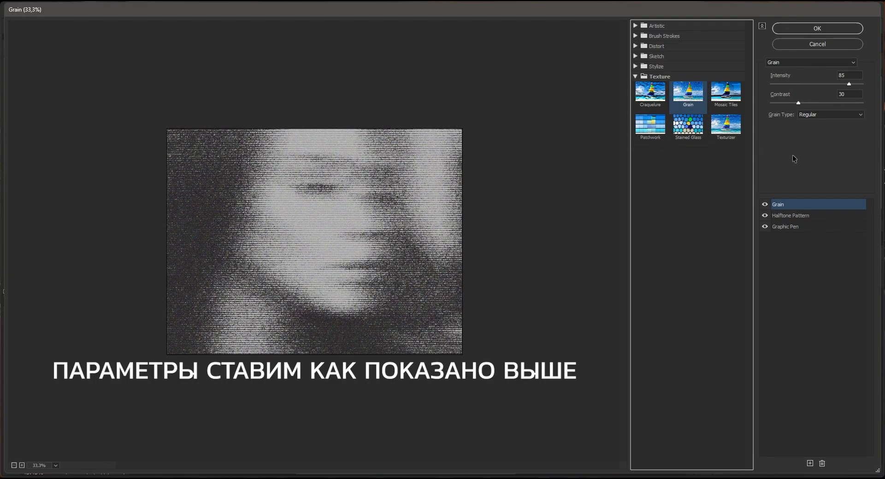
- Configure Grain with intensity 85, contrast 30 and the Regular grain type, and apply the Filter Gallery effects to Layer 0
click(852, 75)
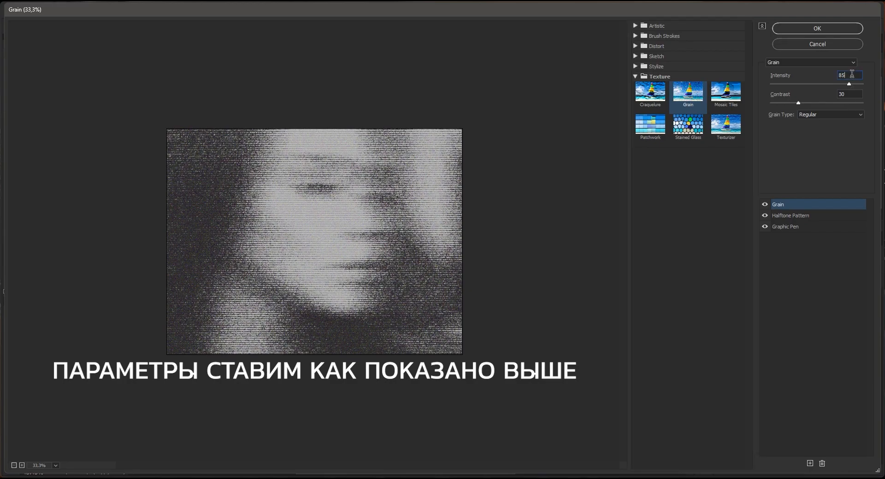
click(845, 117)
click(845, 121)
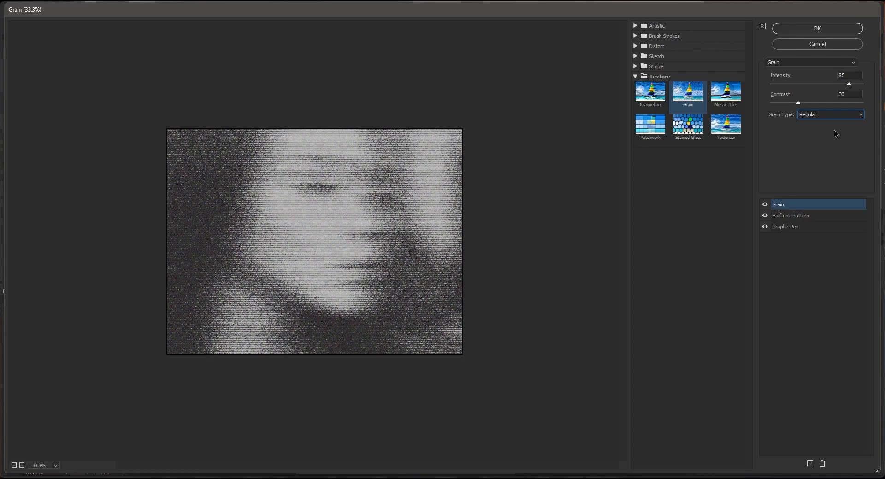
click(805, 30)
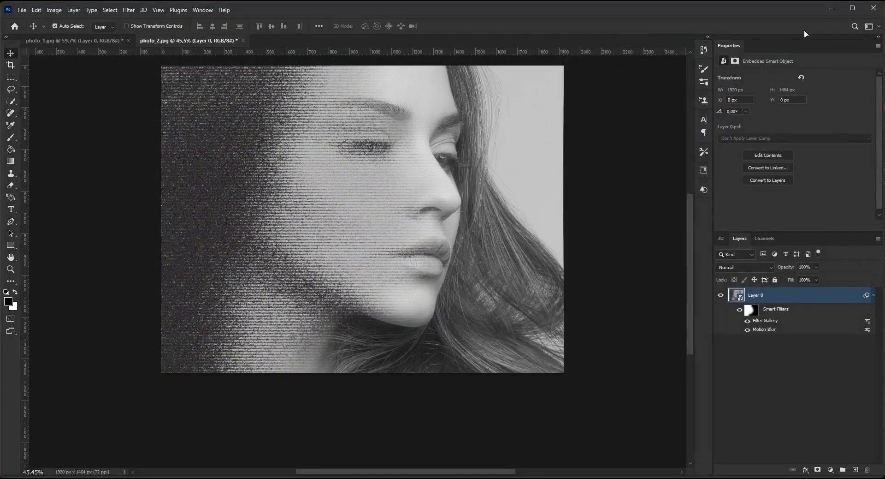